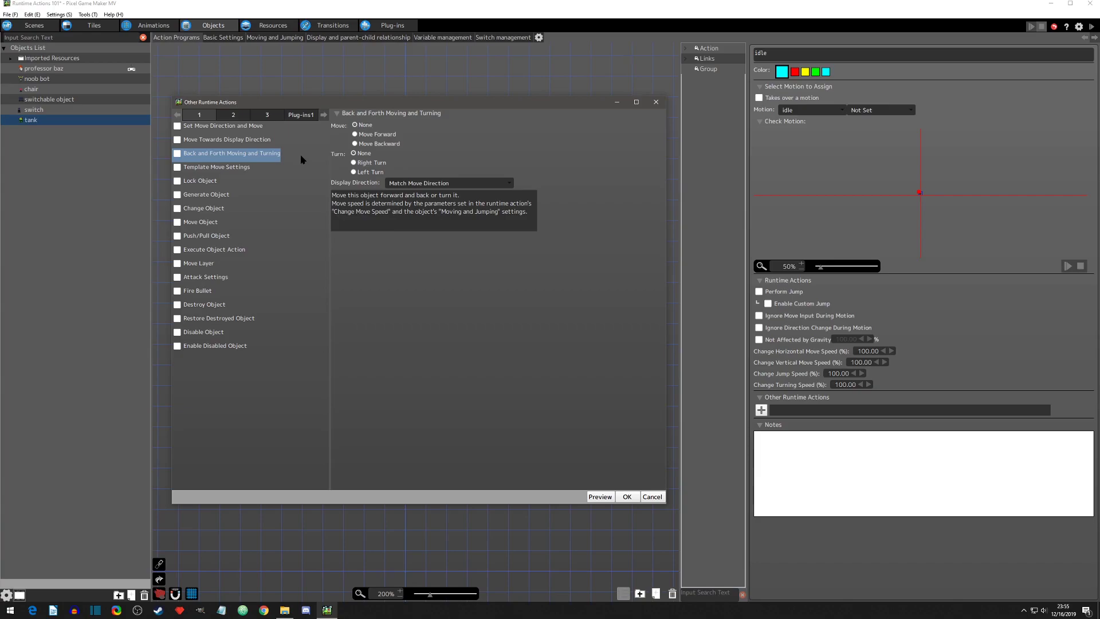
- Close the runtime actions dialog without adding anything and set the tank object's move type to Tank
click(656, 102)
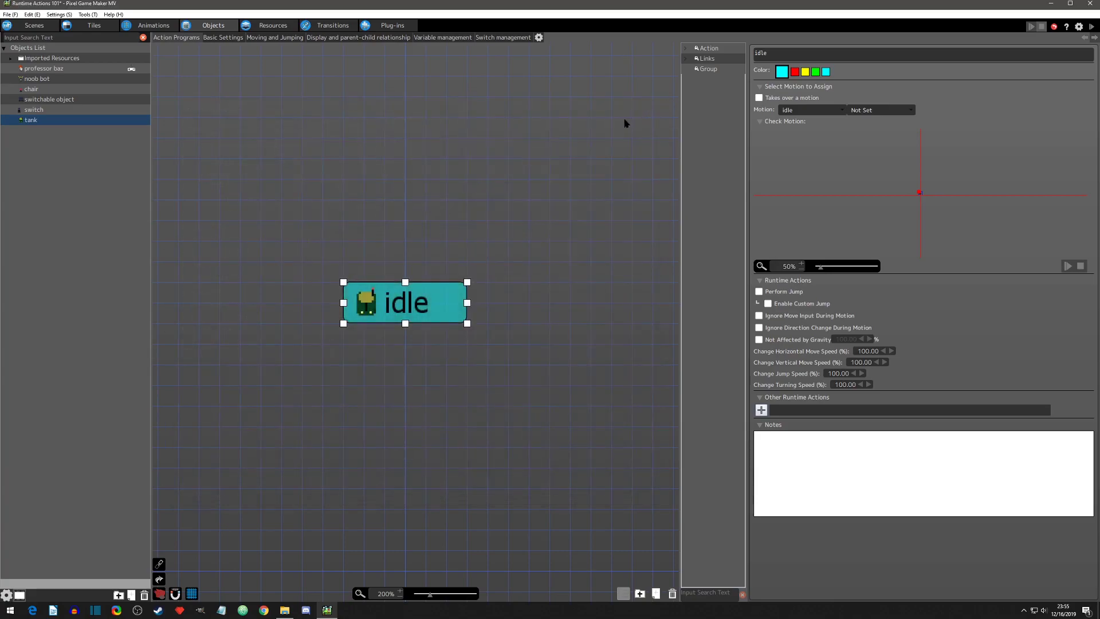
click(275, 38)
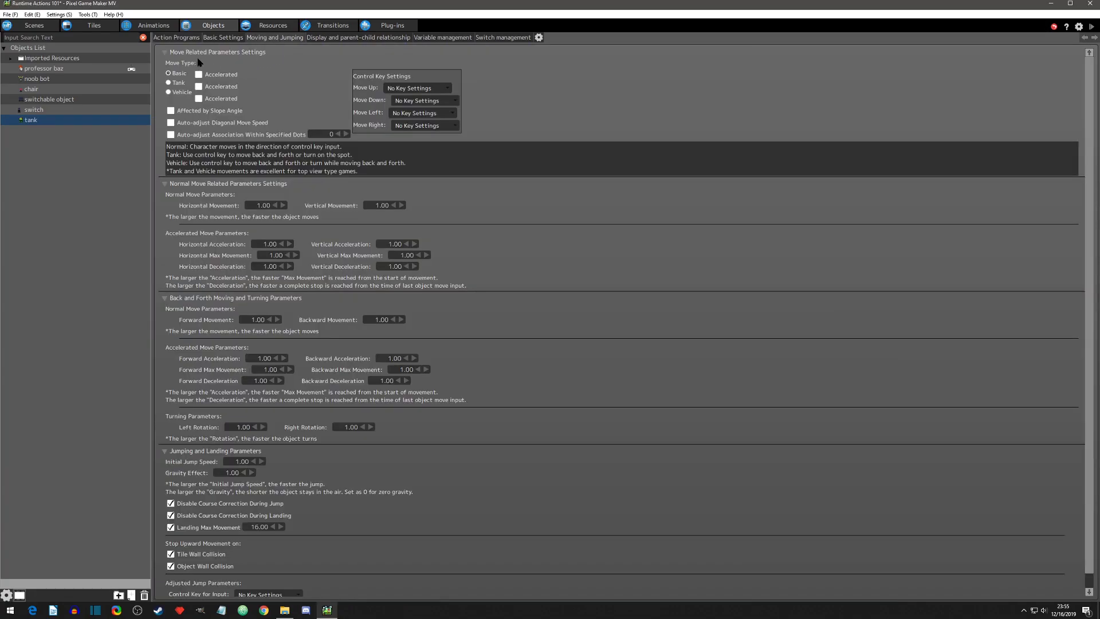
click(178, 84)
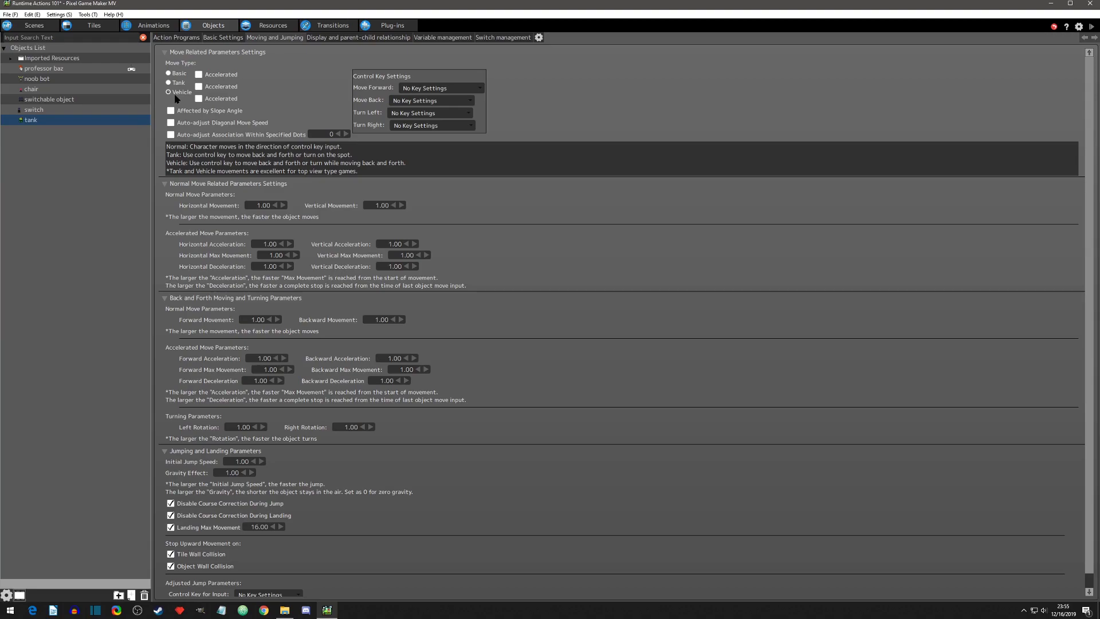
click(178, 83)
click(179, 92)
click(168, 84)
- Enable the Back and Forth Moving and Turning runtime action on the idle action, with display direction Match Move Direction
click(176, 38)
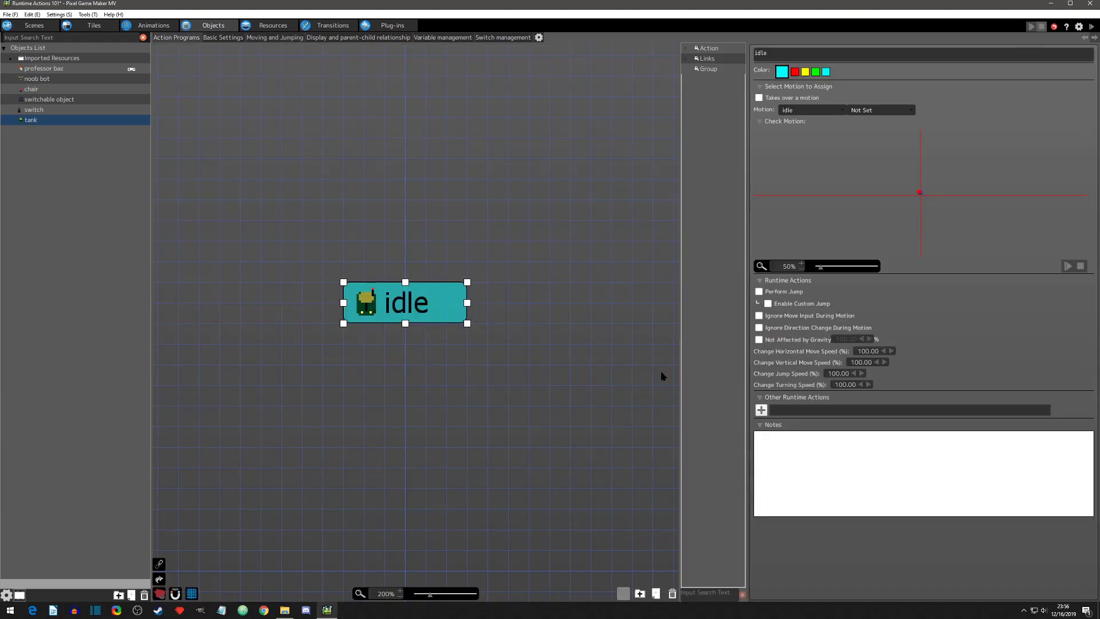
click(761, 411)
click(177, 153)
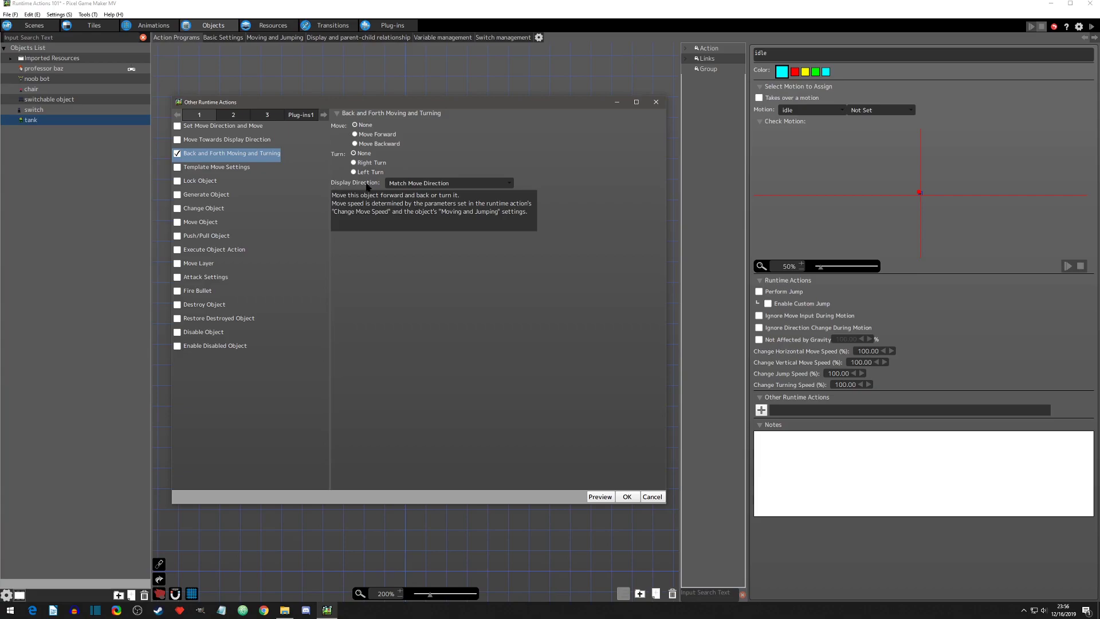
click(413, 186)
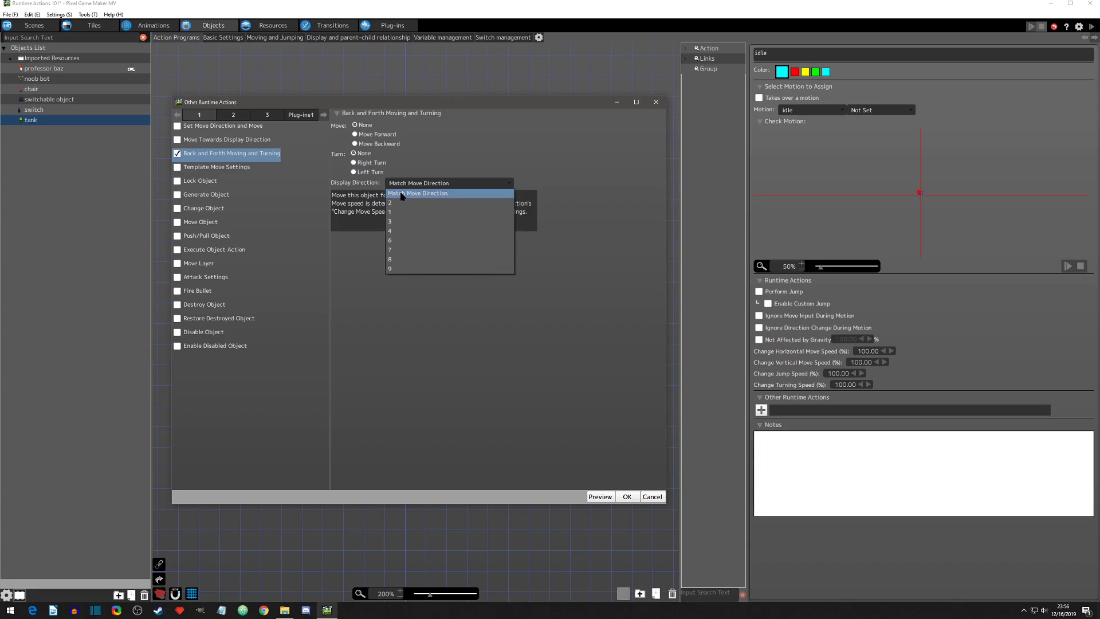
click(452, 197)
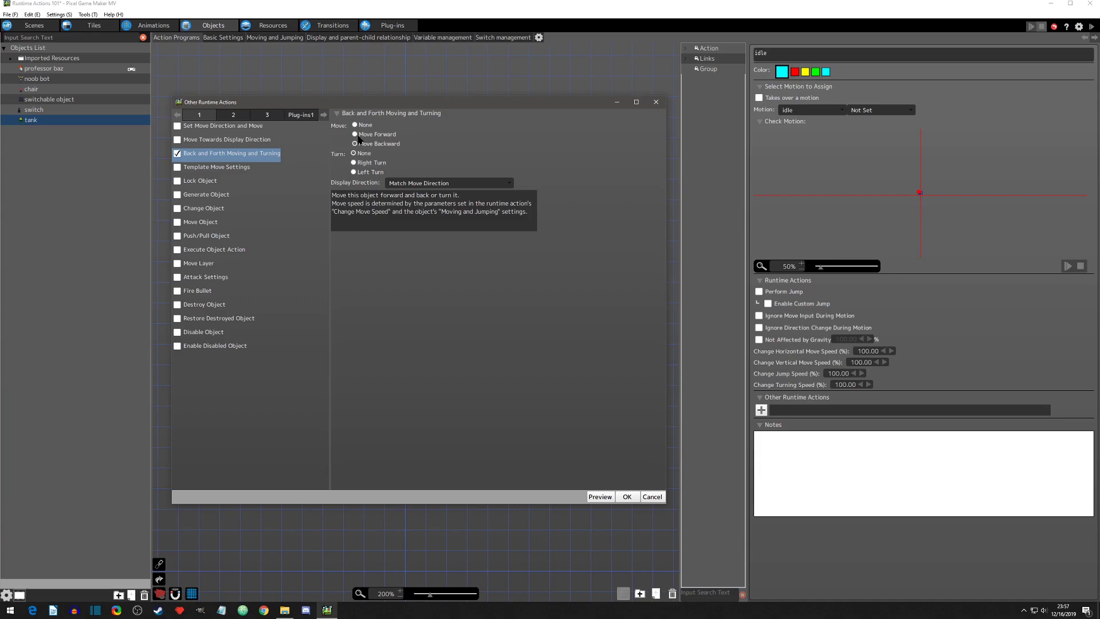
- Preview the tank's idle action with the movement set to Move Forward, and again with Move Backward
click(599, 496)
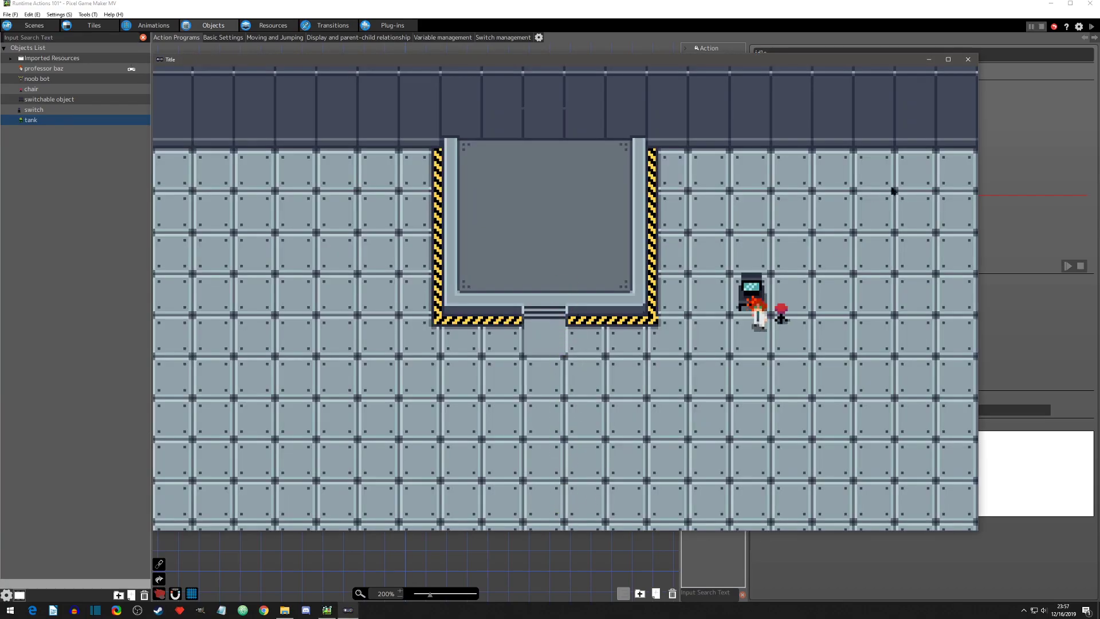
click(968, 59)
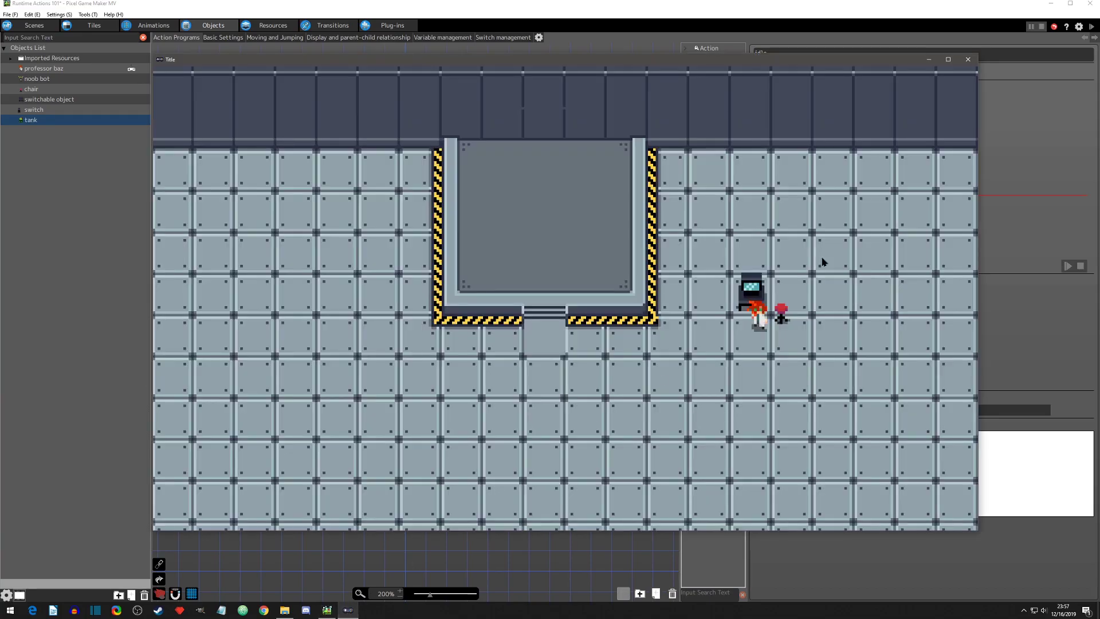
click(968, 59)
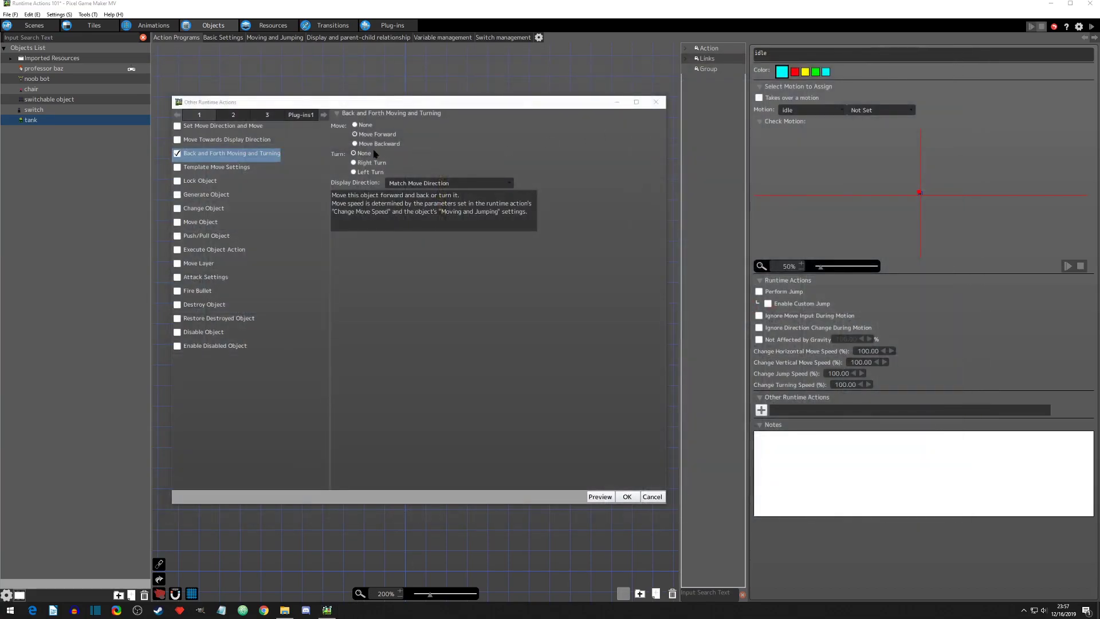
click(600, 496)
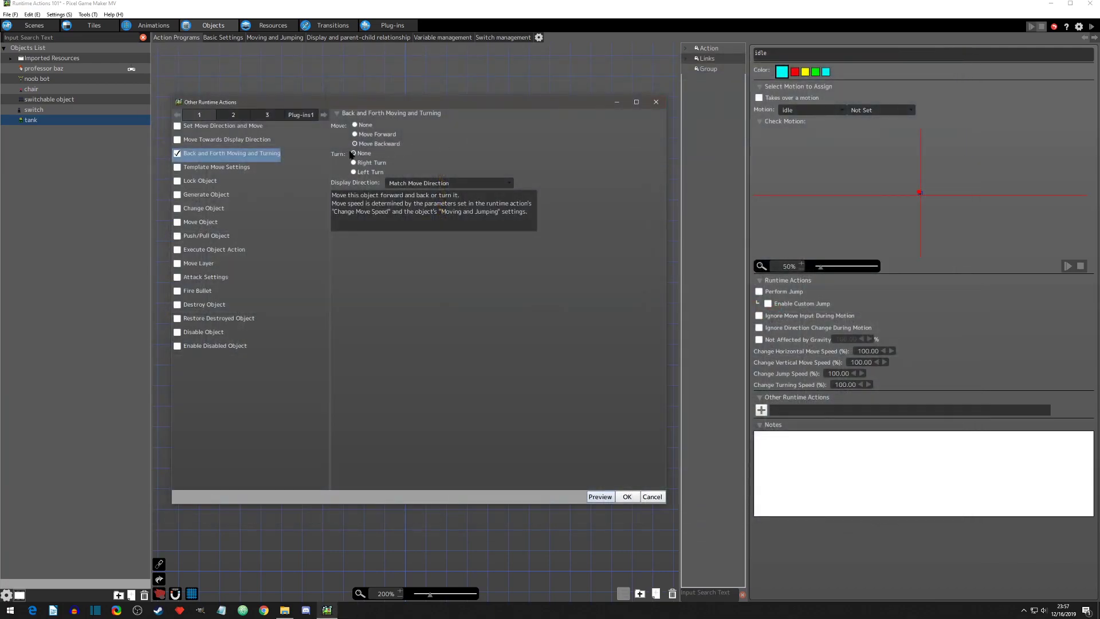
- Set the action to Move Forward with Right Turn and preview the tank's movement
click(355, 134)
click(354, 163)
click(601, 498)
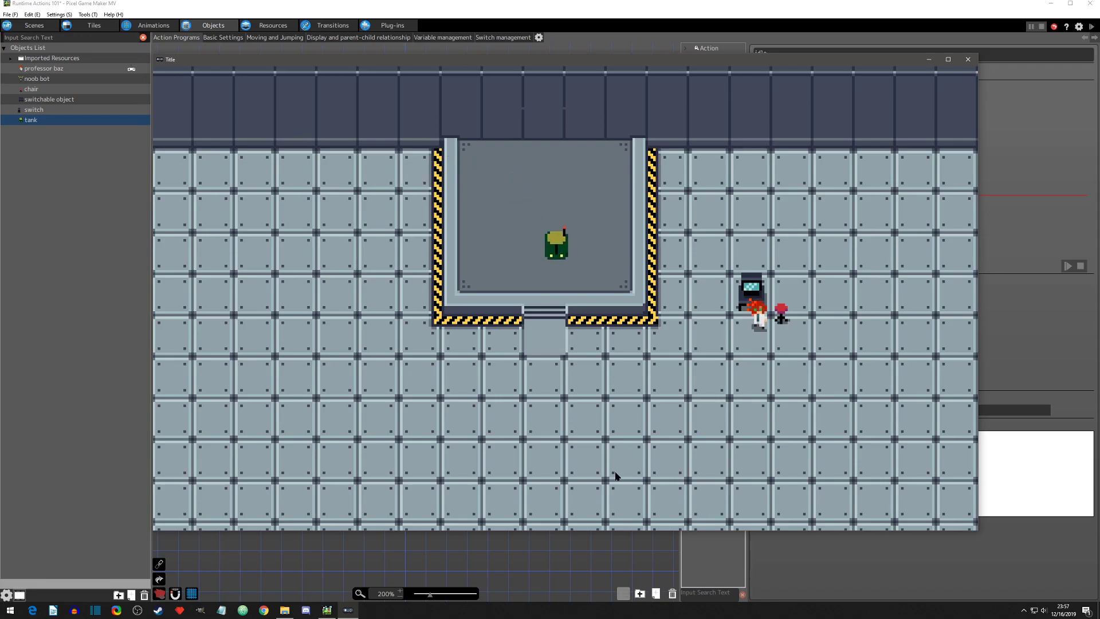
click(968, 59)
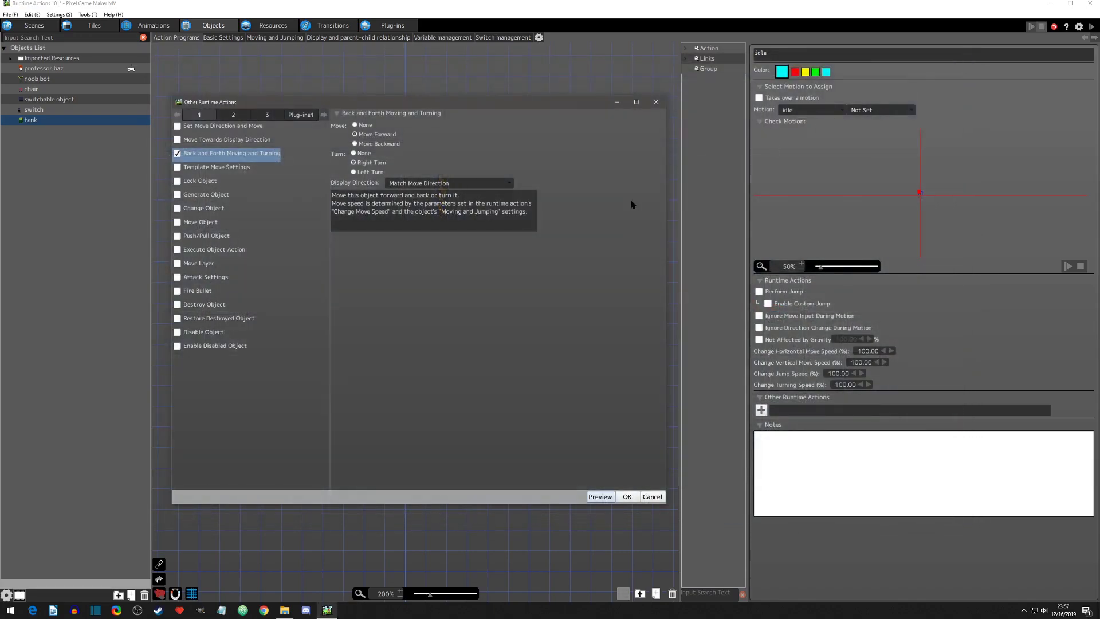
- Set the action to Move Backward with Left Turn and preview the tank's movement
click(355, 144)
click(355, 172)
click(599, 497)
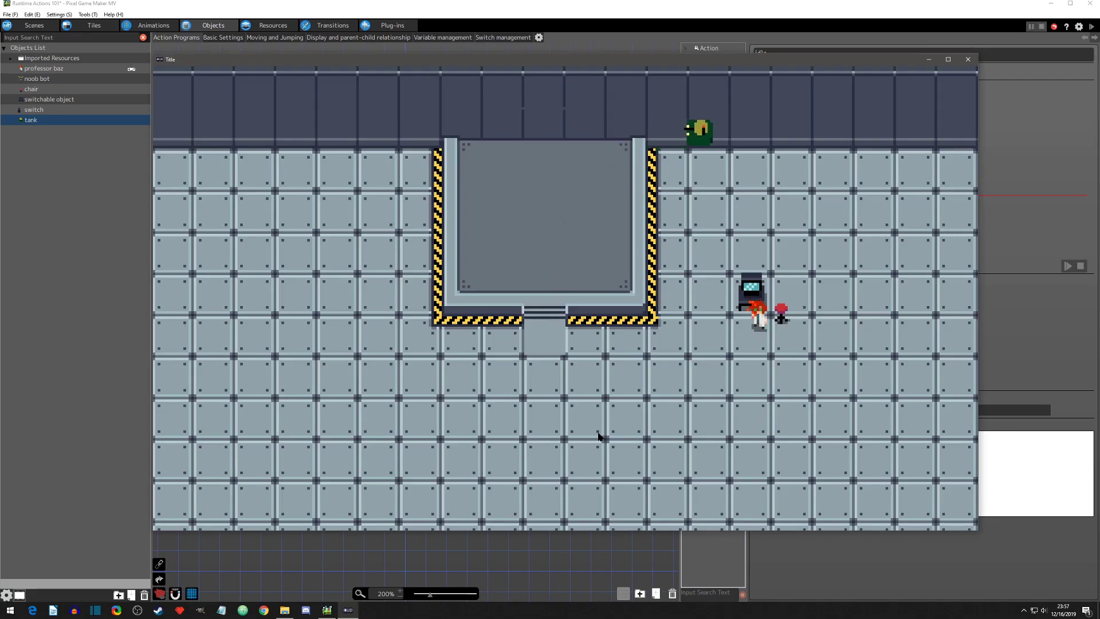
click(968, 59)
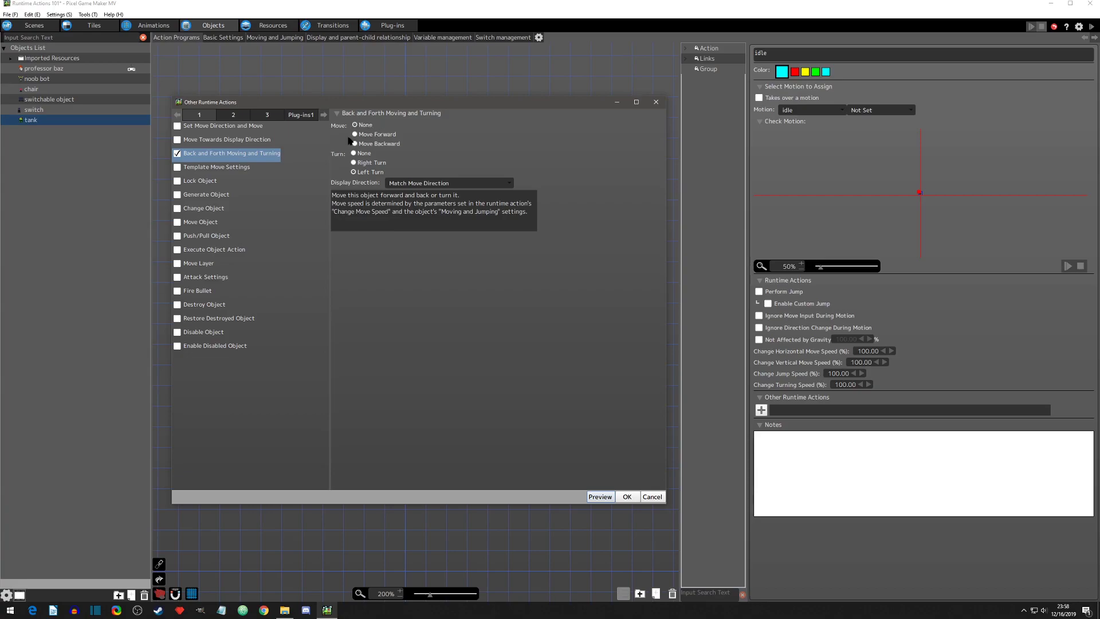
- Set Move to None and Turn to Right Turn, preview the result, and add the runtime action to the idle action
click(355, 163)
click(600, 497)
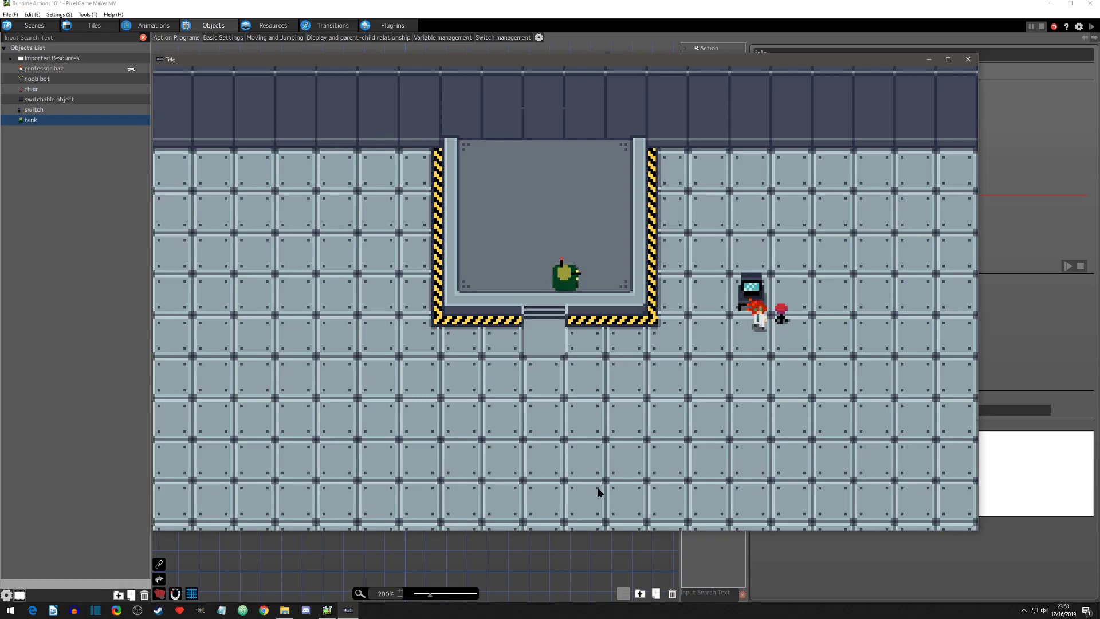
click(968, 59)
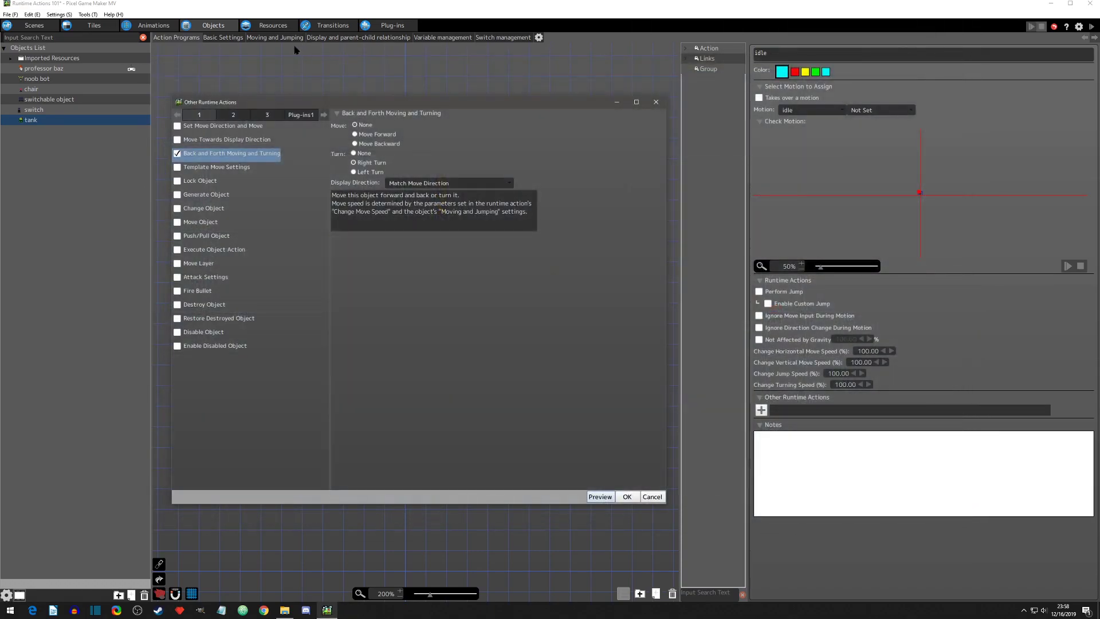
click(627, 496)
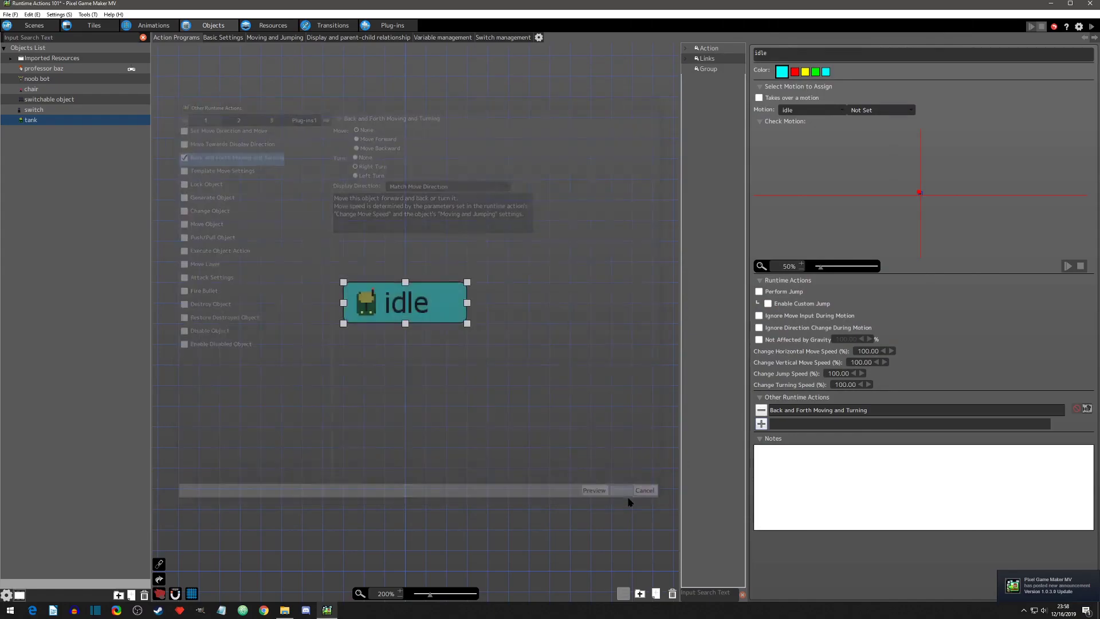
- Change the tank's move type to Vehicle and preview the idle action's Right Turn without forward or backward movement
click(262, 39)
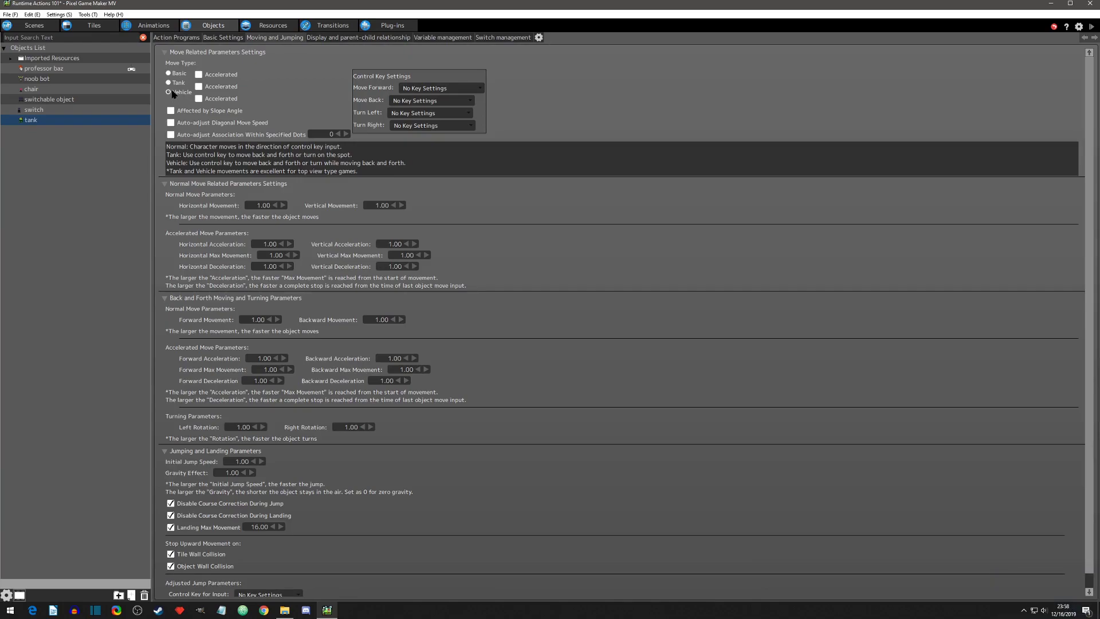
click(172, 37)
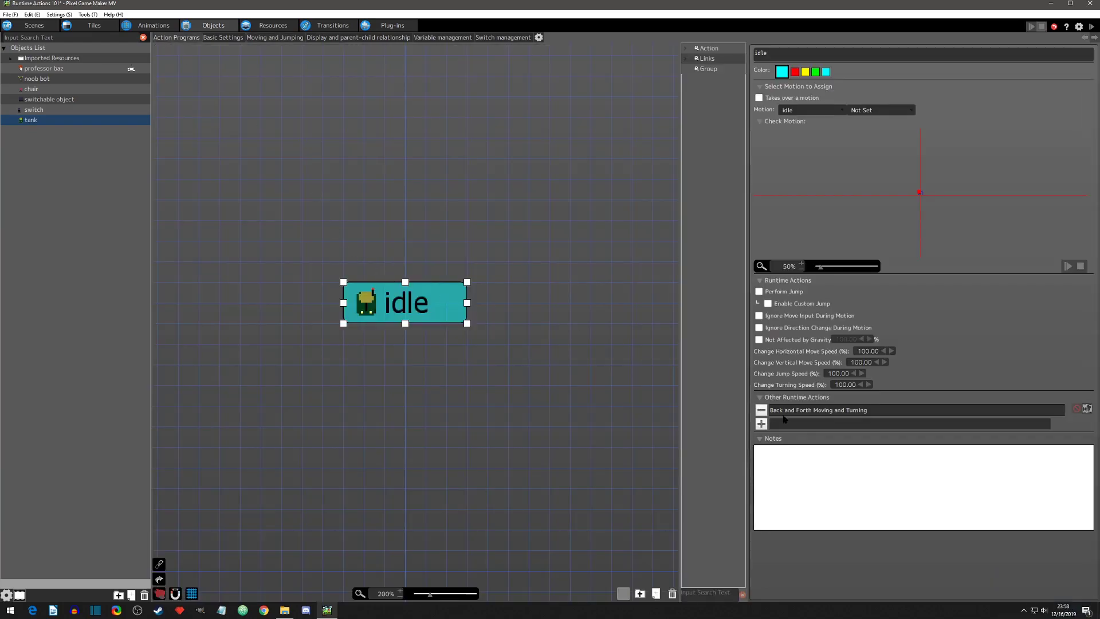
double_click(803, 410)
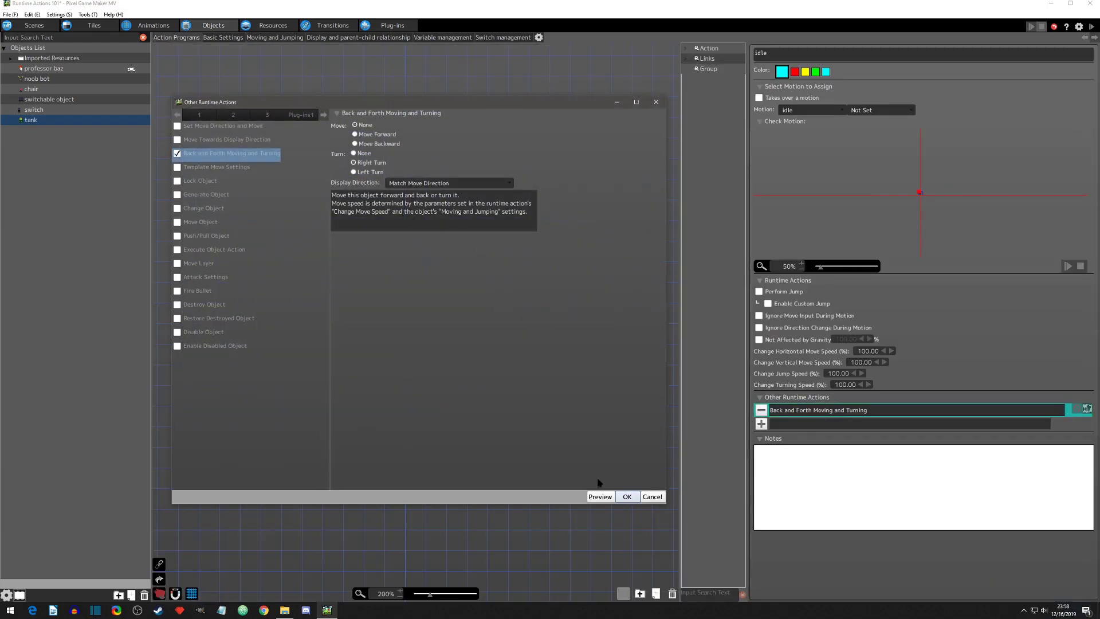
click(600, 496)
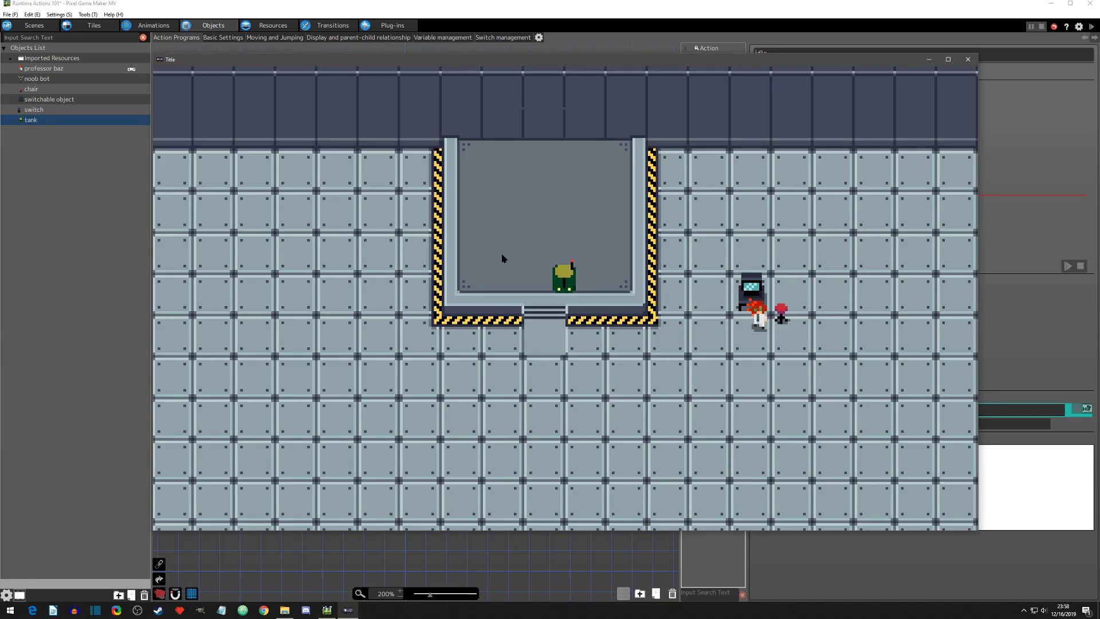
click(967, 59)
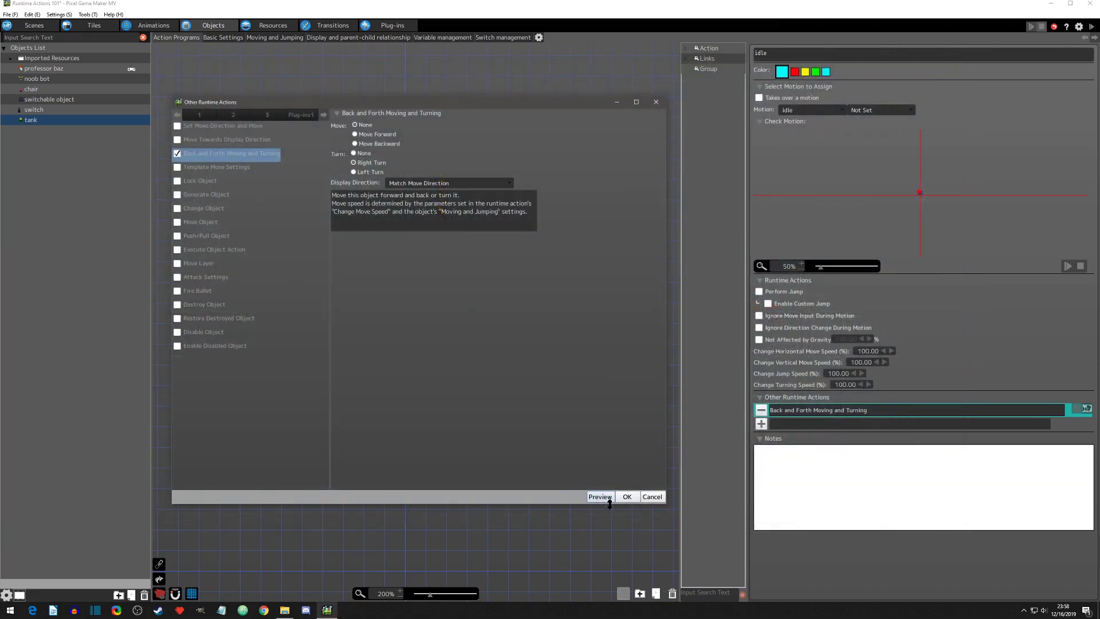
click(626, 497)
- Set the Back and Forth Moving and Turning action's Turn to None and make the action changeable after placement in a scene
click(275, 37)
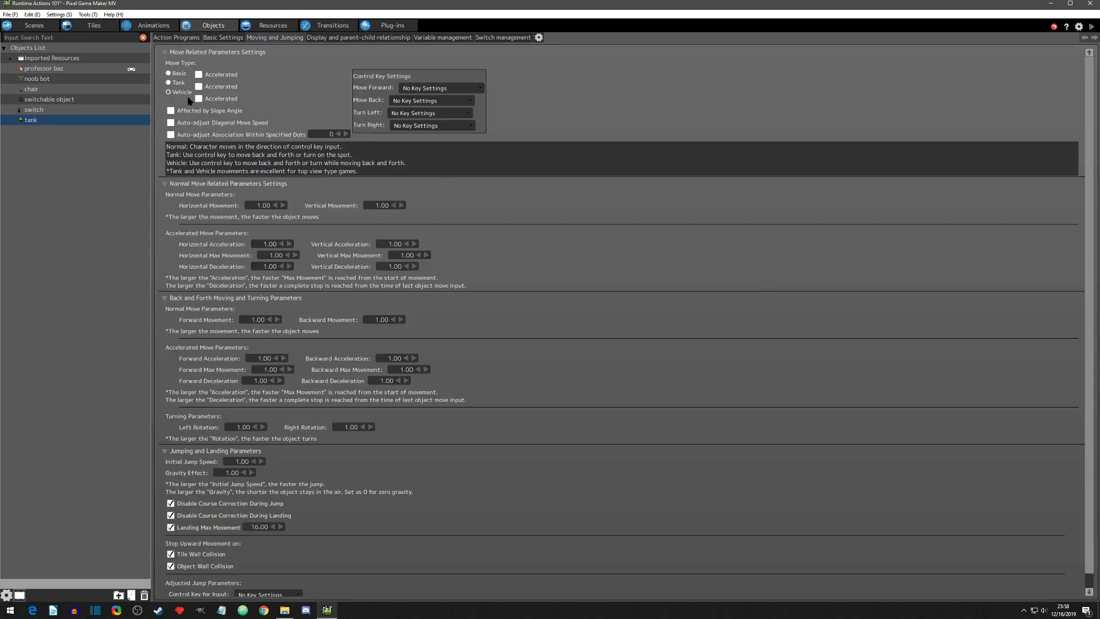
click(172, 37)
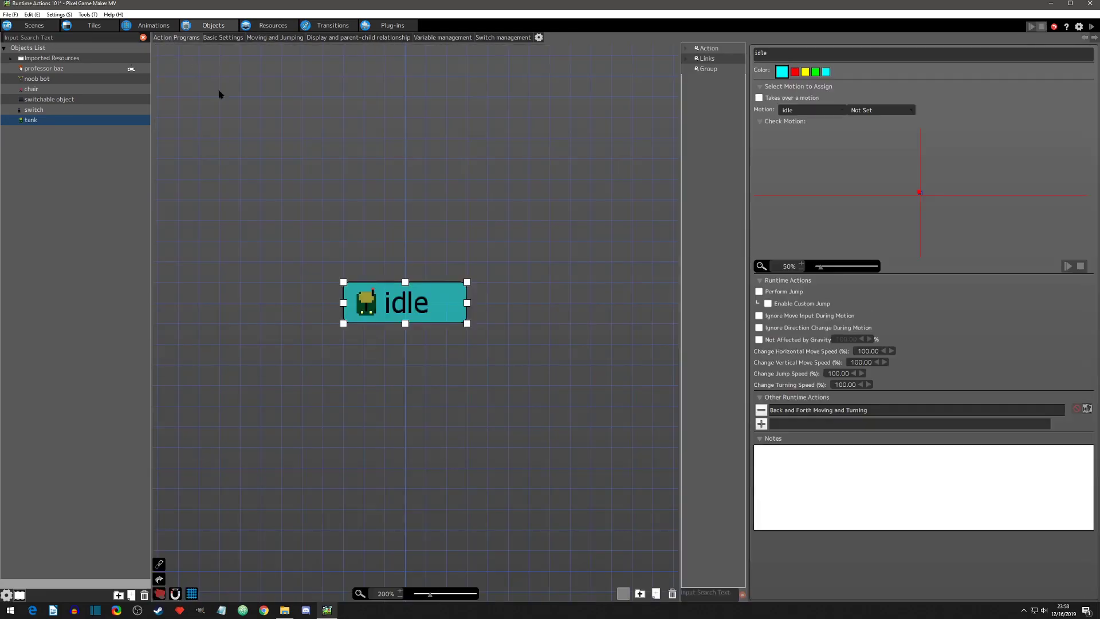
double_click(834, 411)
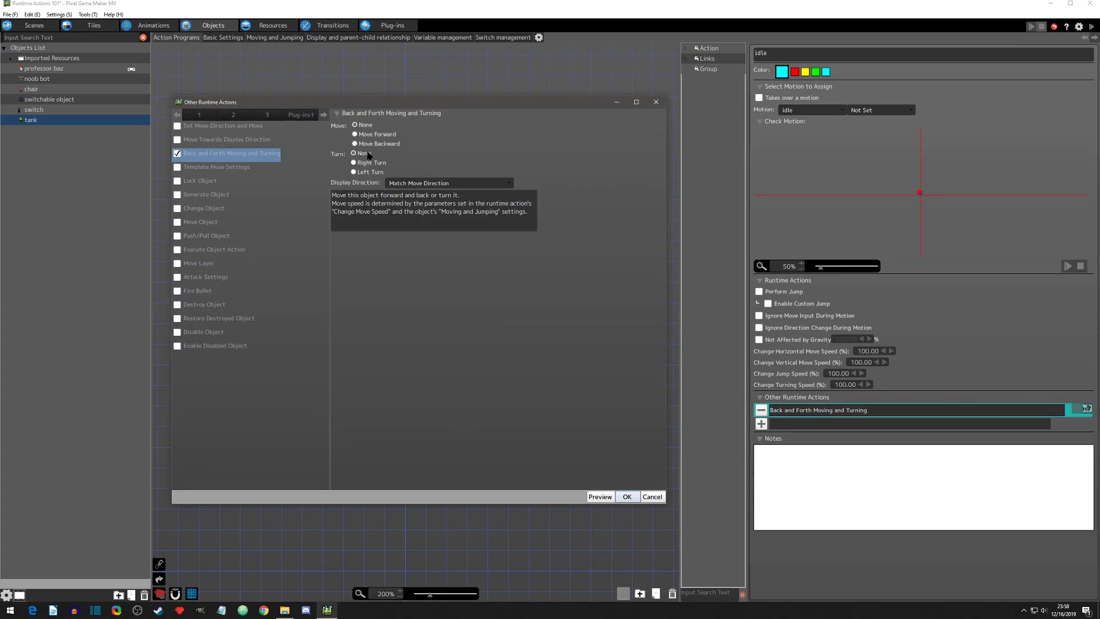
click(628, 496)
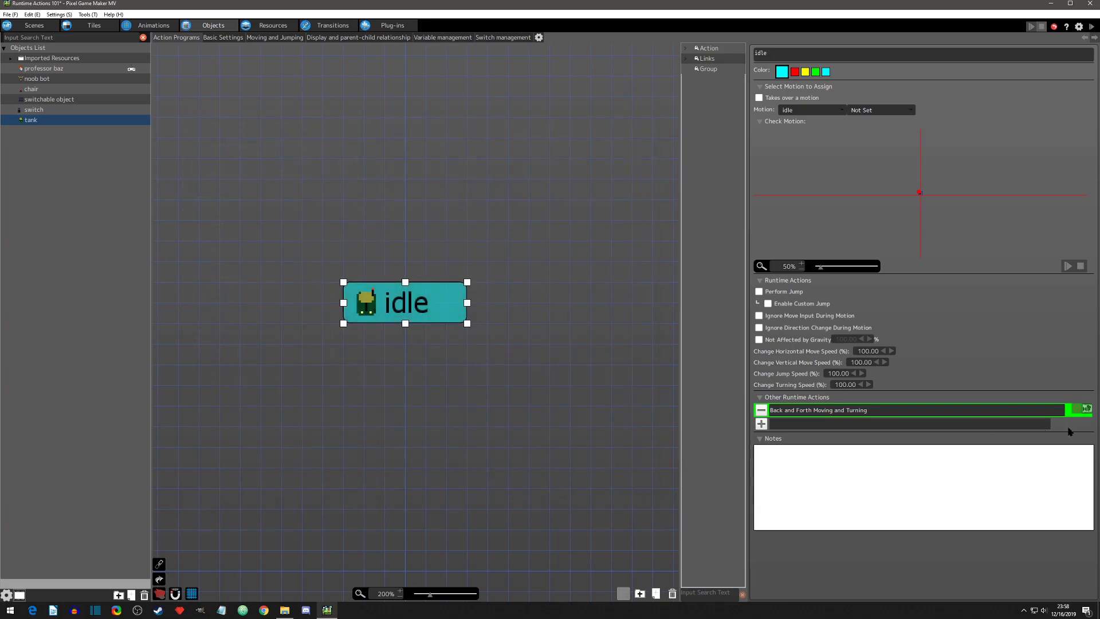
click(1087, 427)
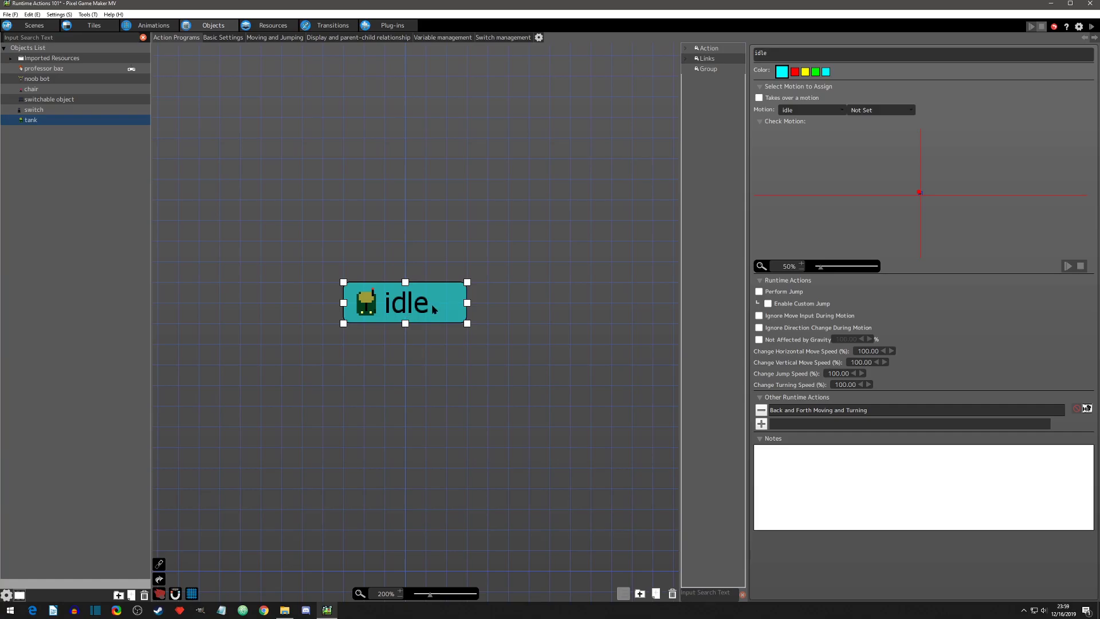
- Place two tank objects in the runtime actions scene, at about X 72, Y 142 and X 147, Y 108
click(33, 25)
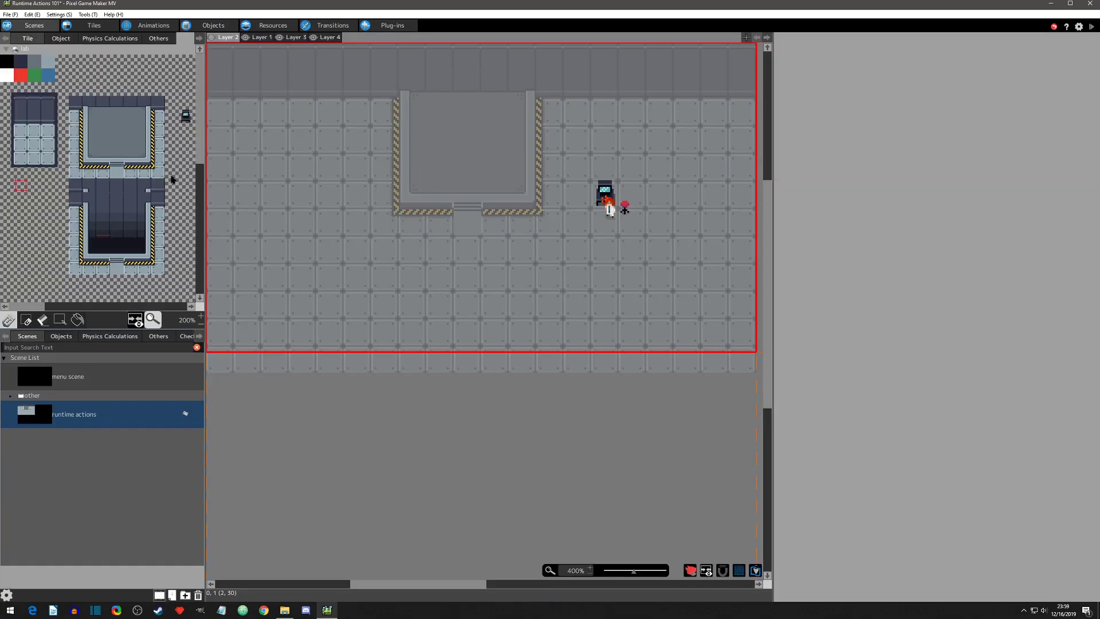
click(60, 38)
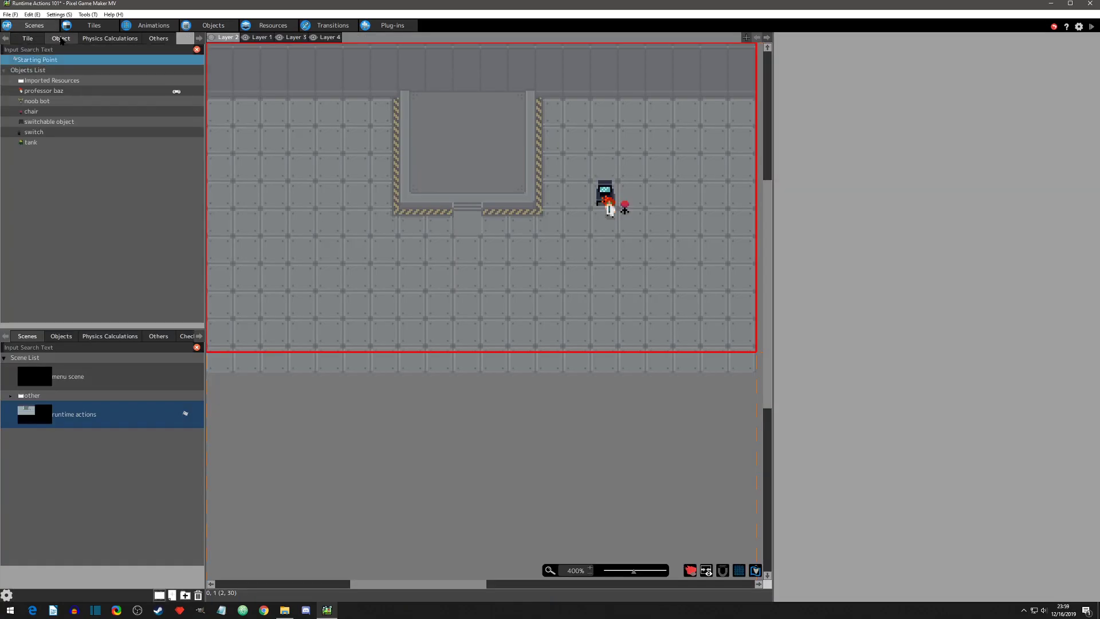
click(35, 143)
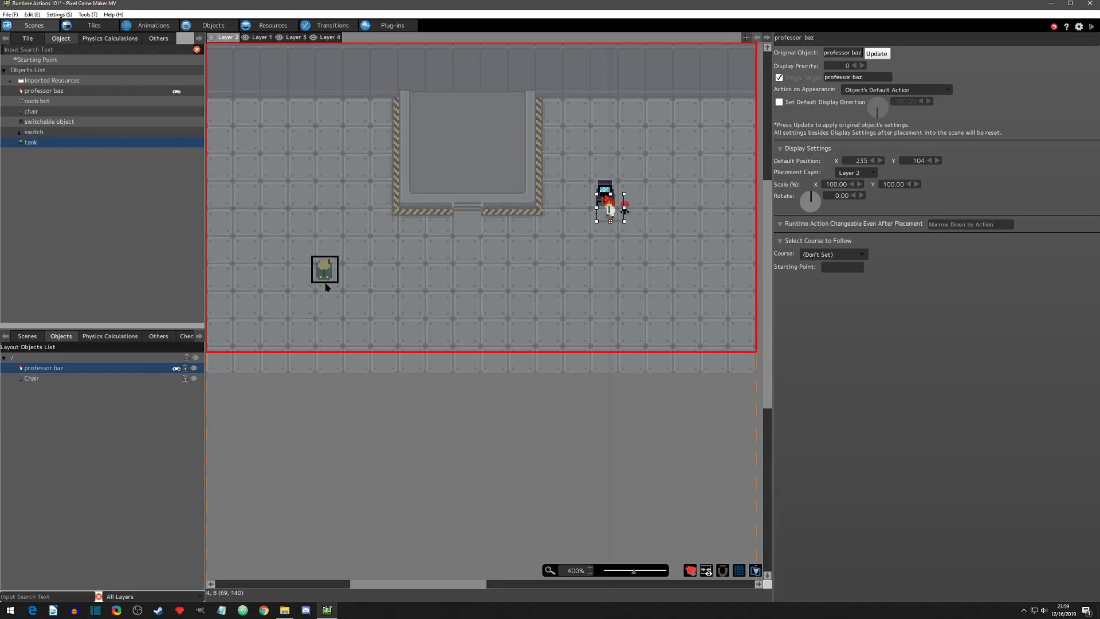
click(325, 284)
click(462, 240)
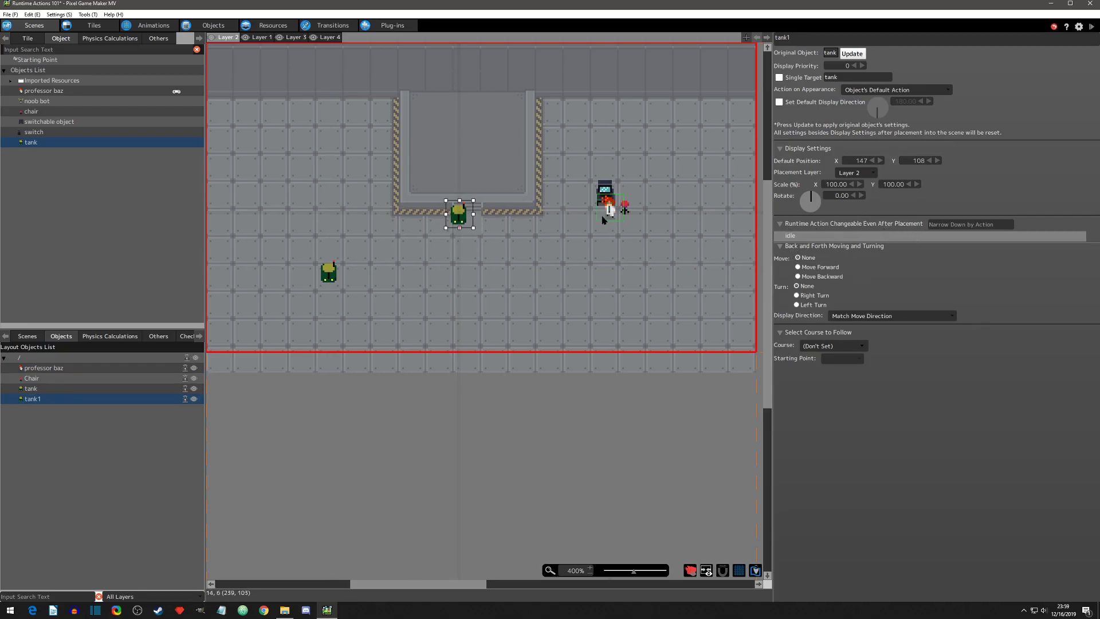
- Set the tank by the platform entrance to Move Forward with Right Turn and the other tank to Move Backward with Left Turn
click(797, 267)
click(328, 272)
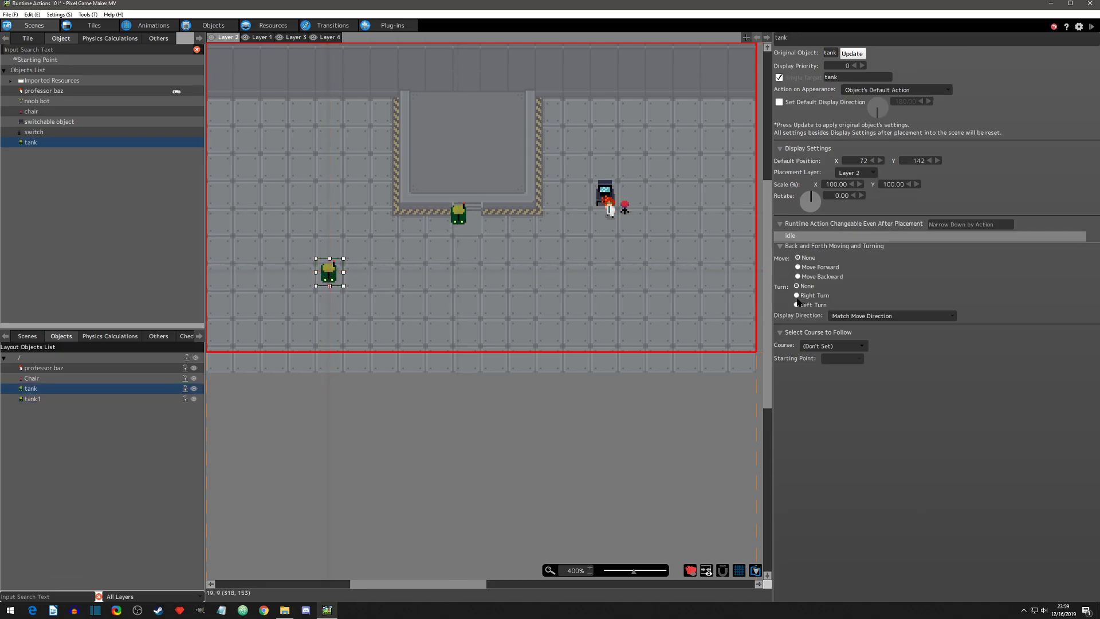
click(798, 276)
click(459, 218)
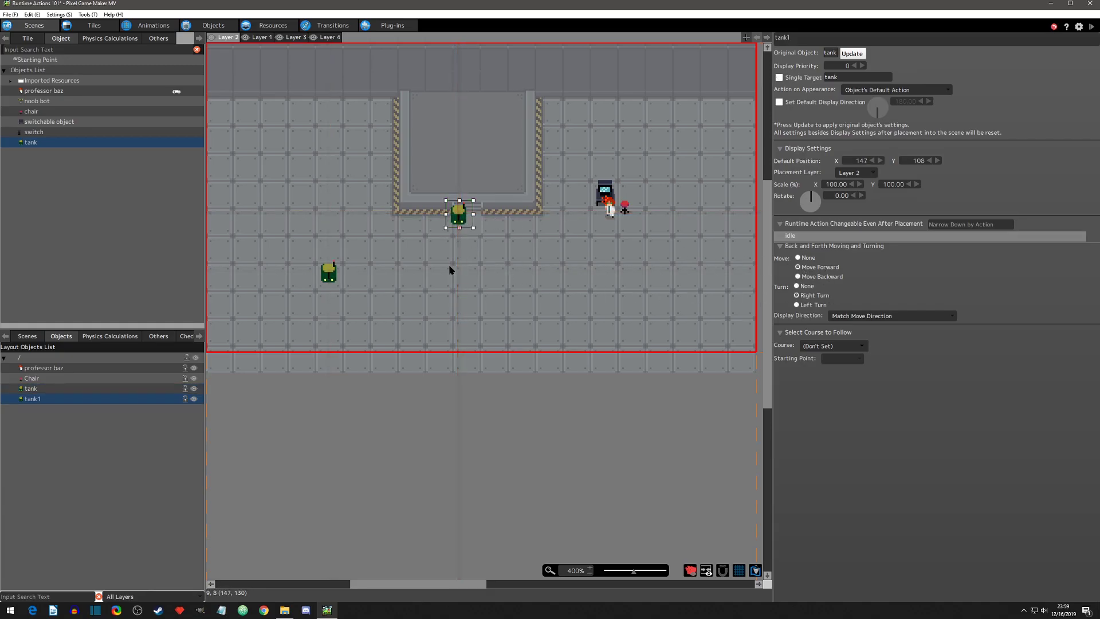
click(328, 272)
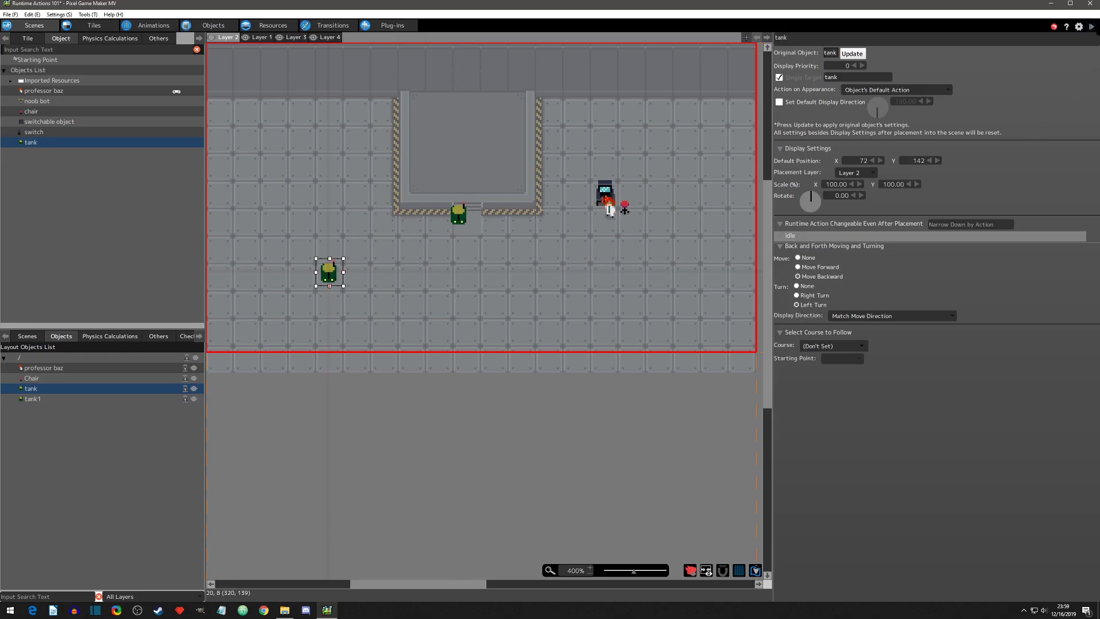
- Test-play the scene to watch both placed tanks move, and close the game window
click(1091, 27)
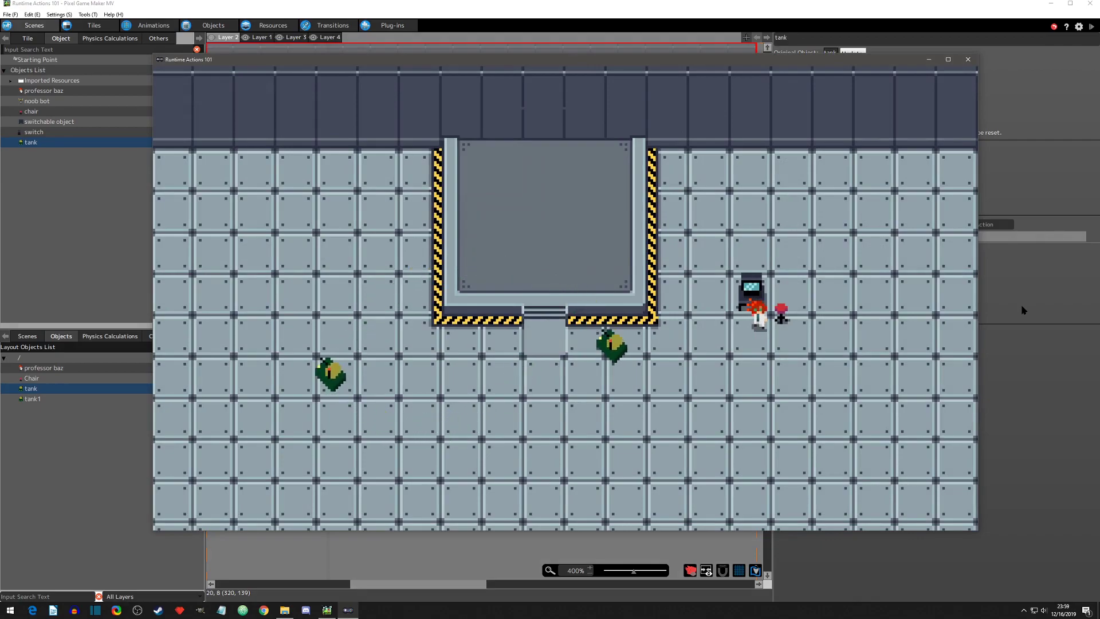
click(968, 59)
- Review the Back and Forth Moving and Turning settings in the tank object's idle action
double_click(446, 202)
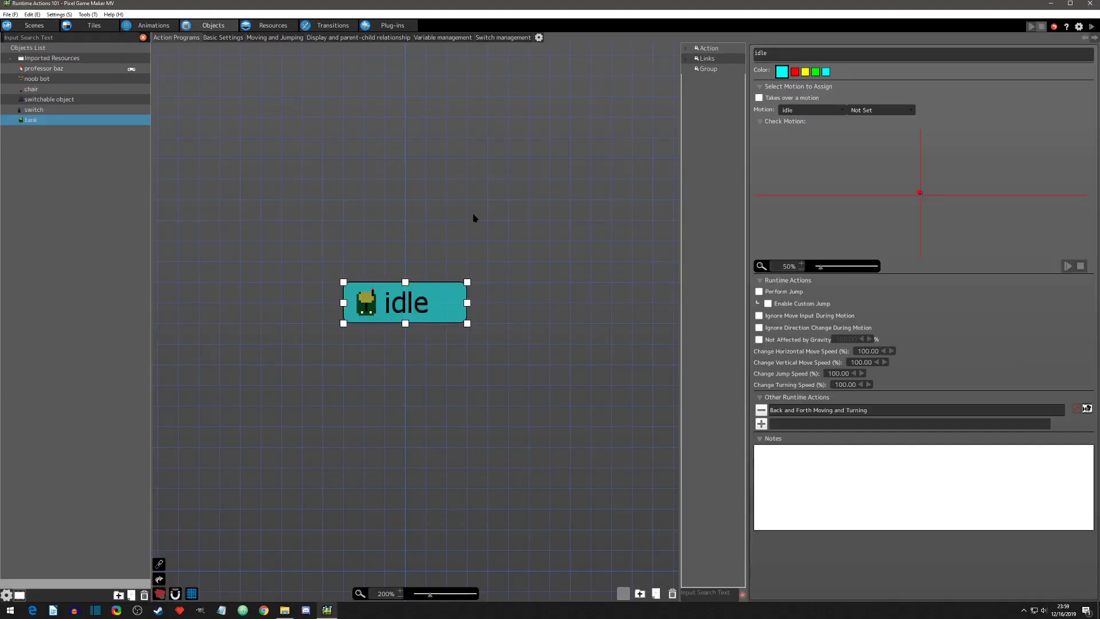
double_click(825, 412)
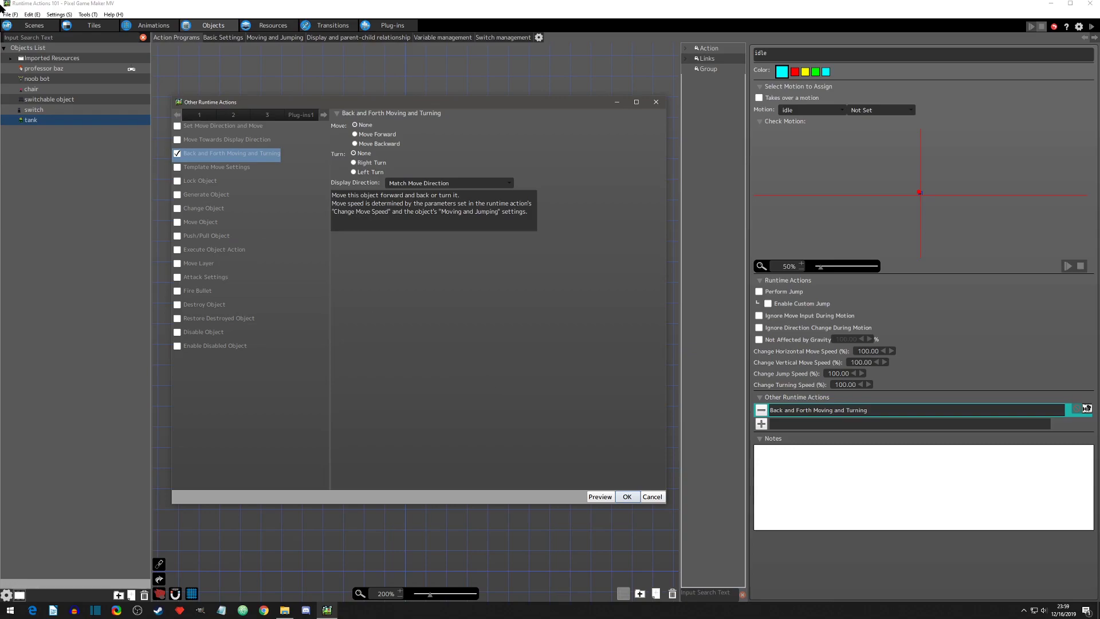
click(626, 497)
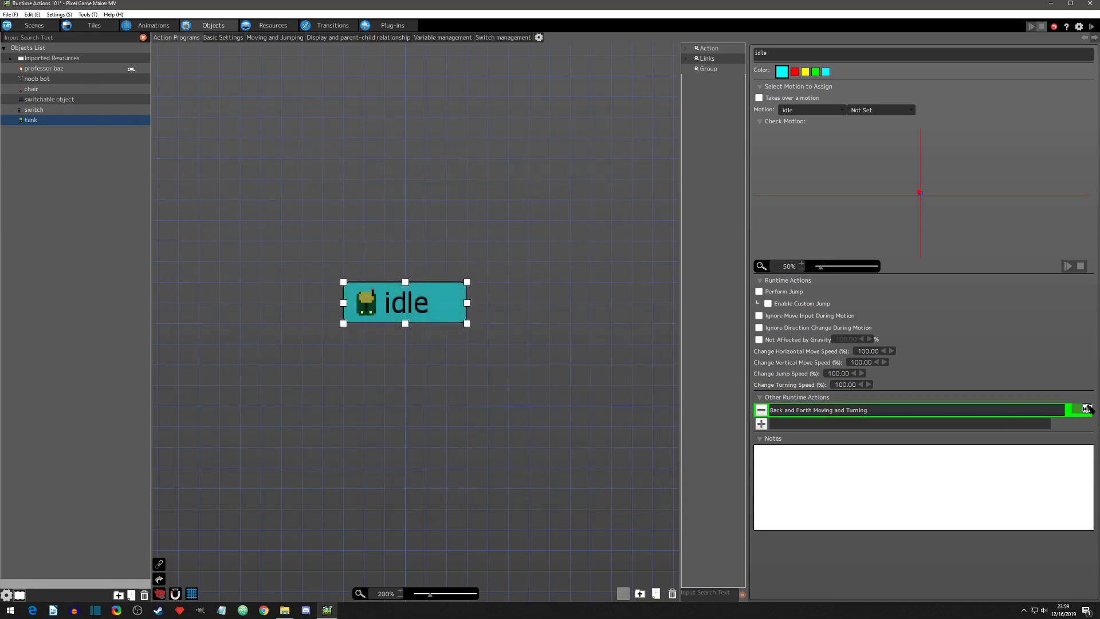